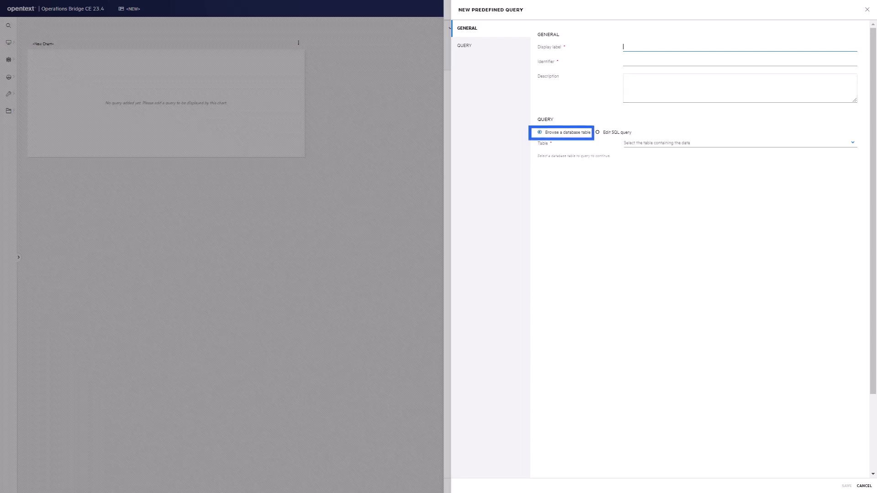
# Step: Preview the columns of the opsb_sysinfra_node_1h database table in a new predefined query, and cancel without saving
pyautogui.click(731, 143)
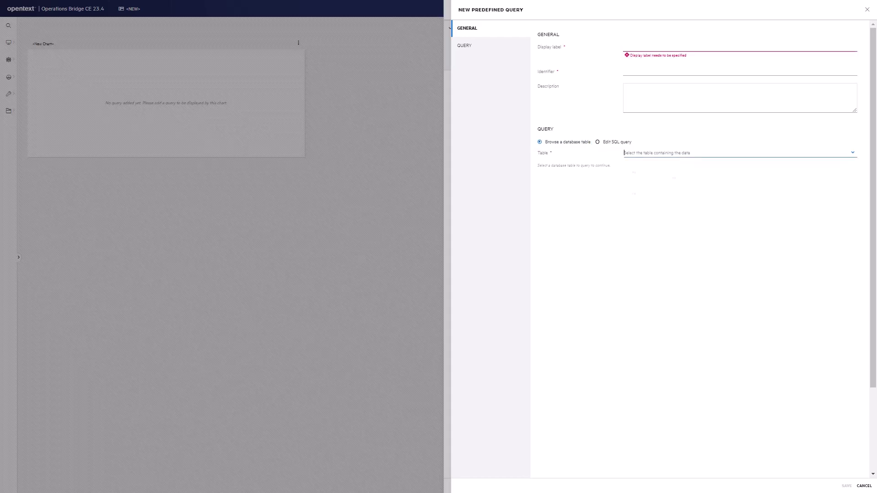
pyautogui.write('opsb_sysinfra_node_1h')
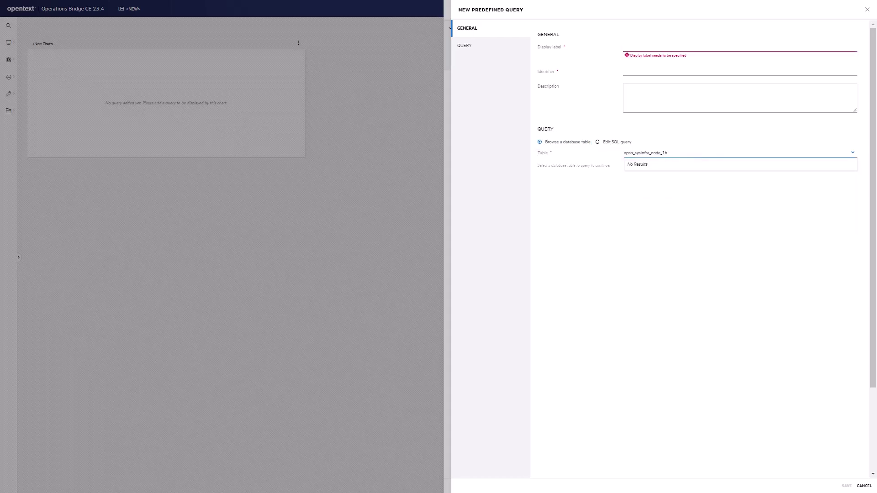
pyautogui.press('Return')
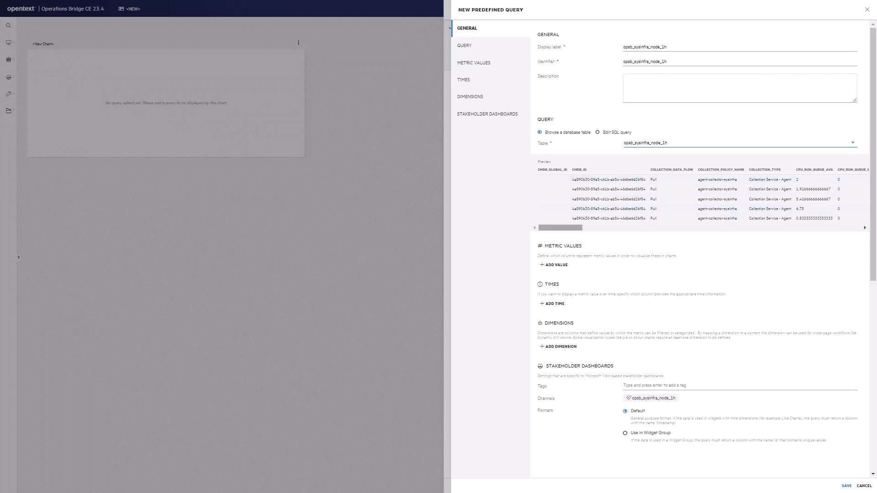
pyautogui.hscroll(10, 703, 189)
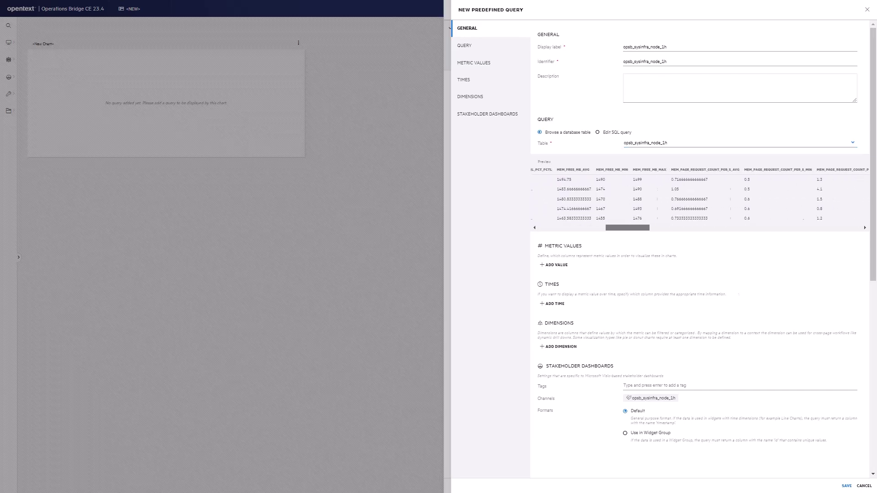
pyautogui.hscroll(3, 699, 200)
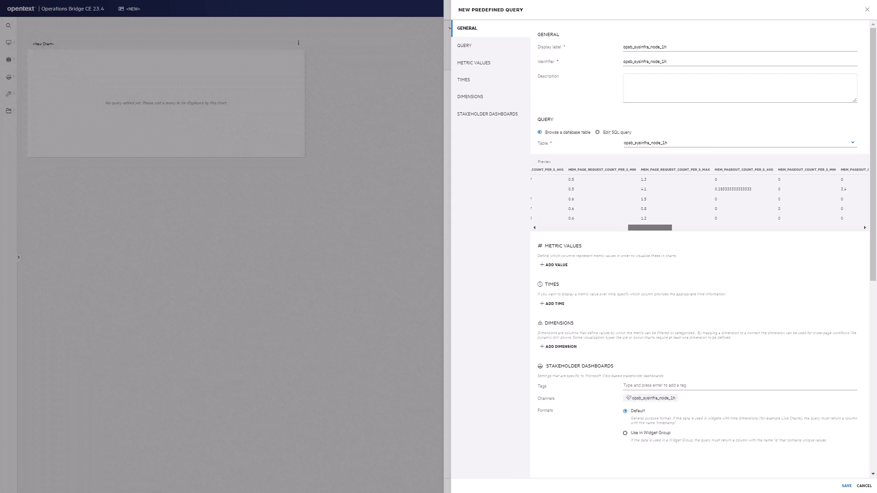
pyautogui.click(863, 486)
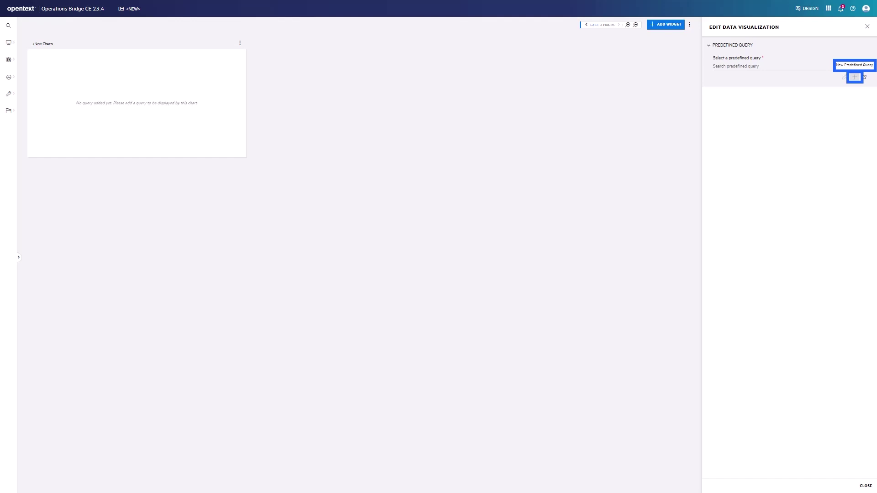
# Step: Start another new predefined query in Edit SQL query mode and cancel it
pyautogui.click(854, 77)
pyautogui.click(598, 132)
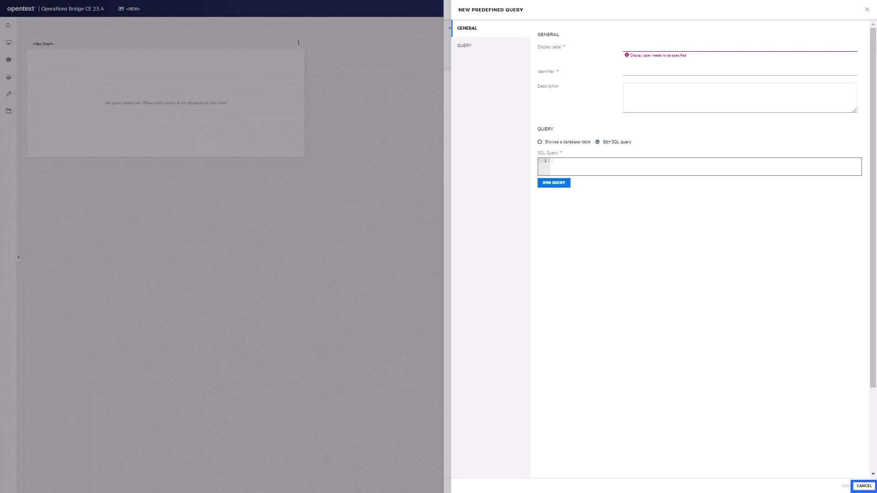
pyautogui.press('Return')
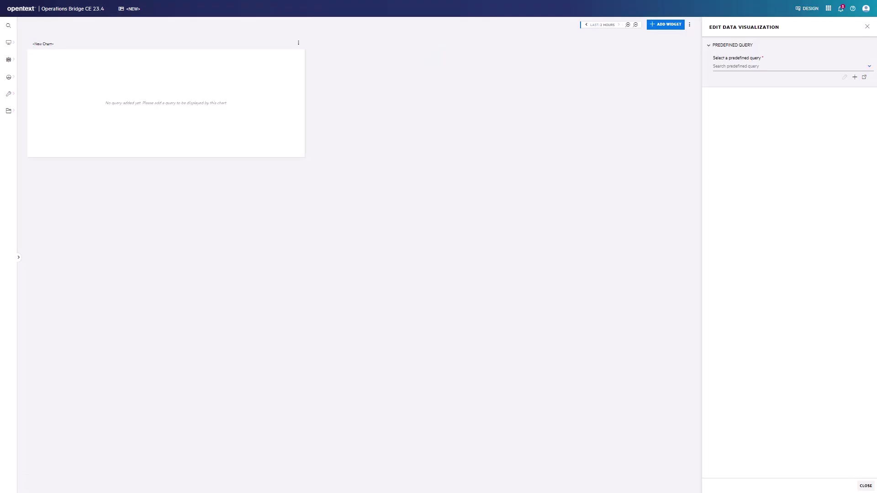
# Step: Assign the predefined query Demo_opsb_sysinfra_node_1h_cpu_util_pct_avg_m to the new chart and review its SQL definition and preview
pyautogui.write('Demo_opsb_sysinfra_node_1h_cpu_util_pct_avg_m')
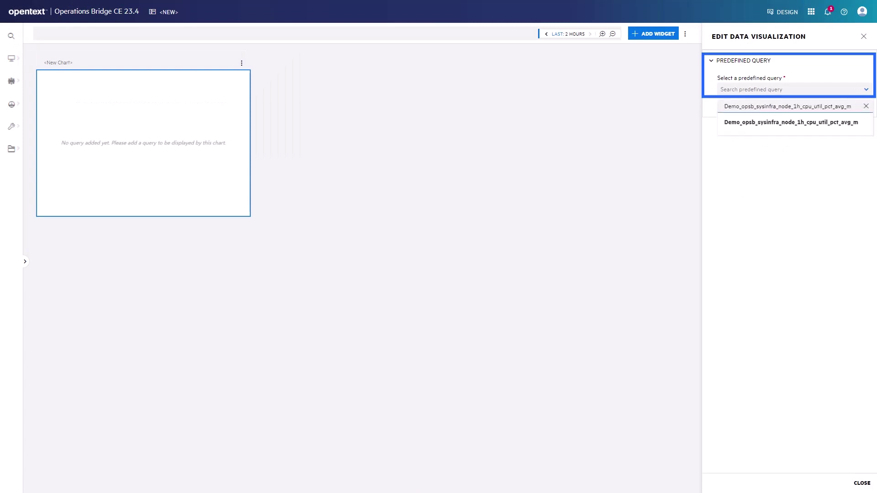
pyautogui.press('Return')
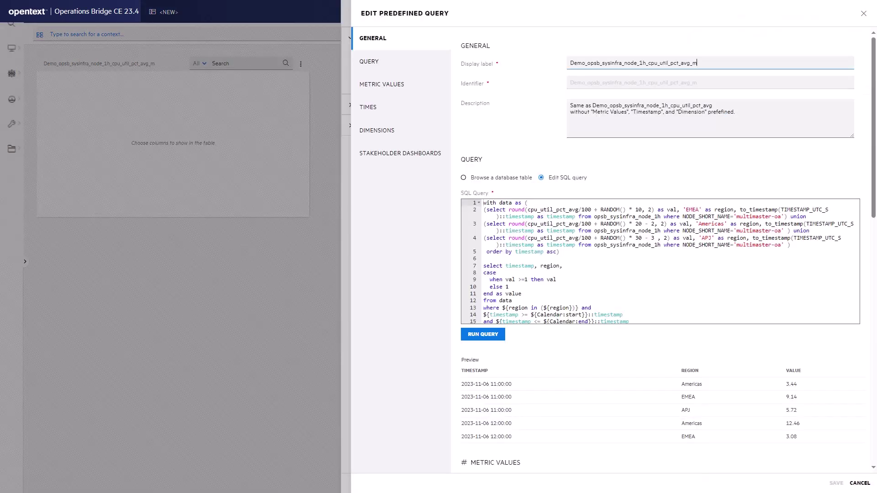
pyautogui.scroll(-6, 660, 251)
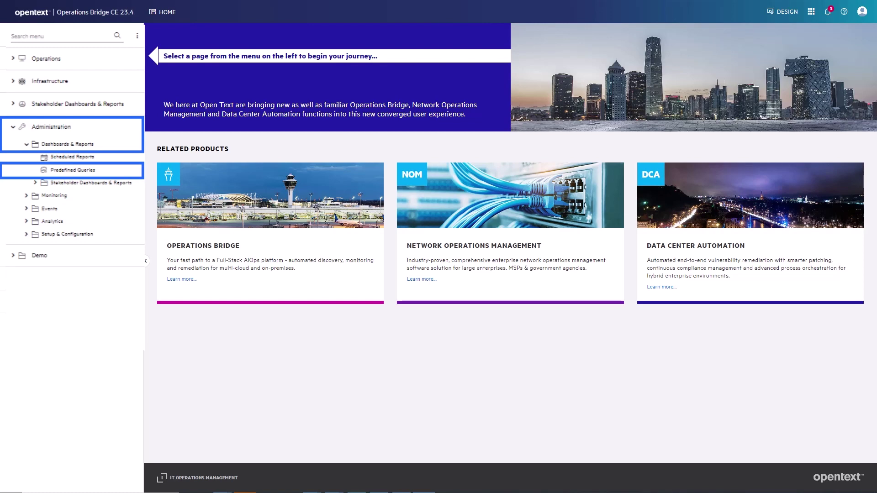
# Step: Open the Predefined Queries administration page and search for Region
pyautogui.click(72, 170)
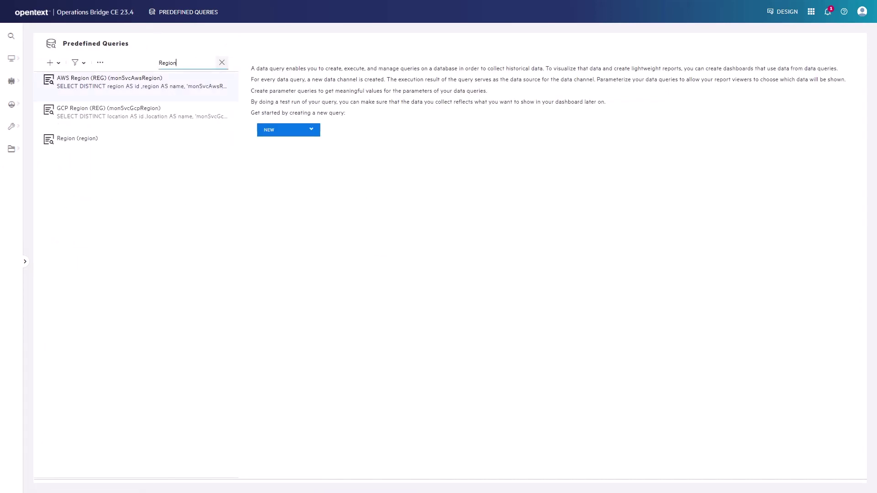
pyautogui.moveTo(54, 150)
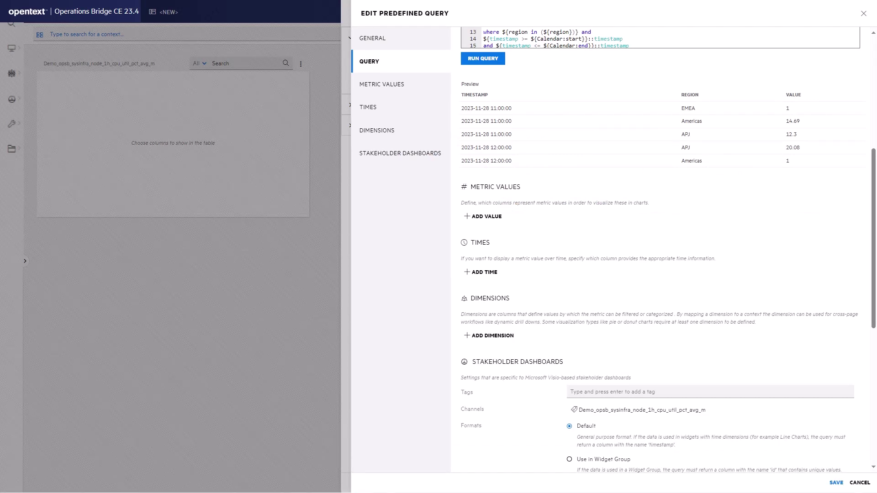
# Step: Set the chart's visualization to Time-series line, with value as the metric and timestamp as the time field
pyautogui.press('Escape')
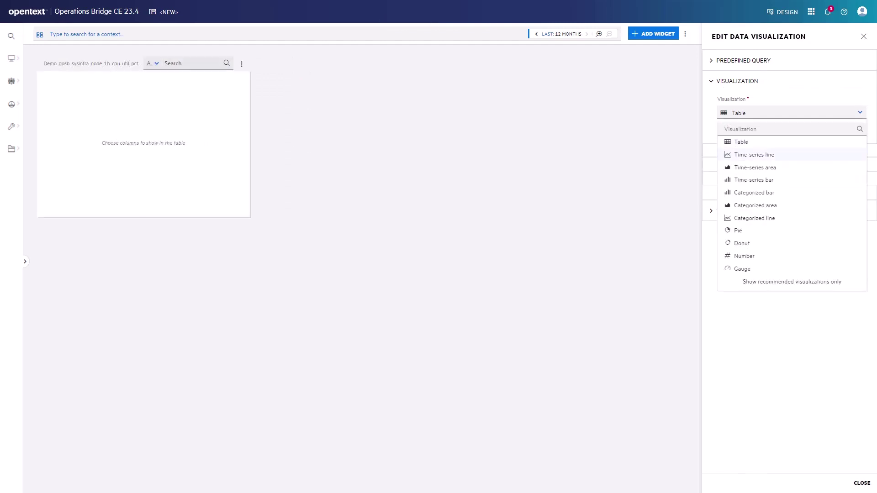
pyautogui.click(754, 154)
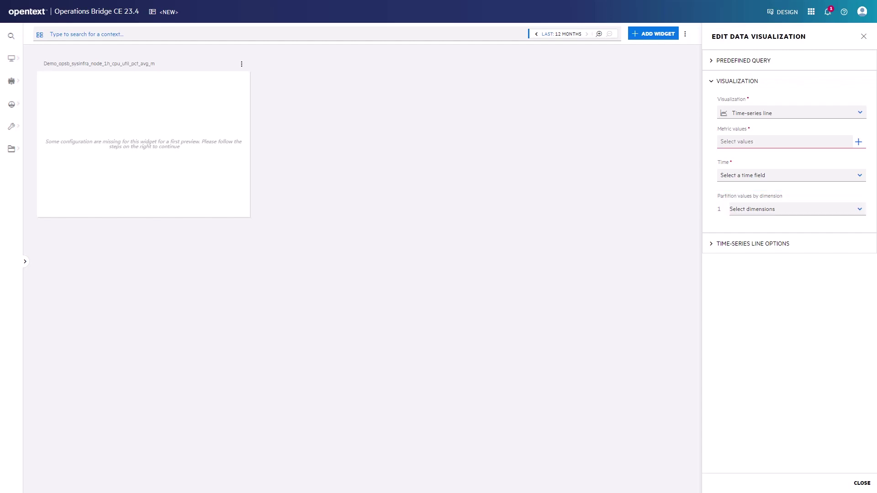
pyautogui.click(785, 142)
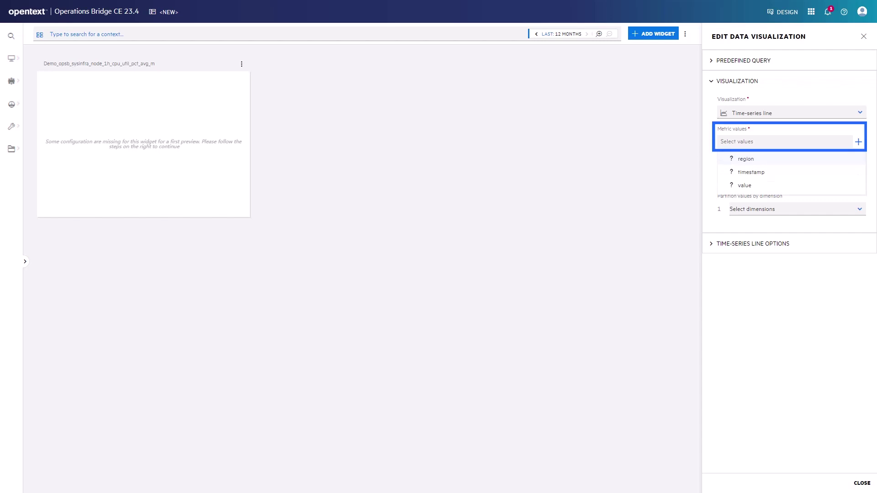
pyautogui.click(745, 185)
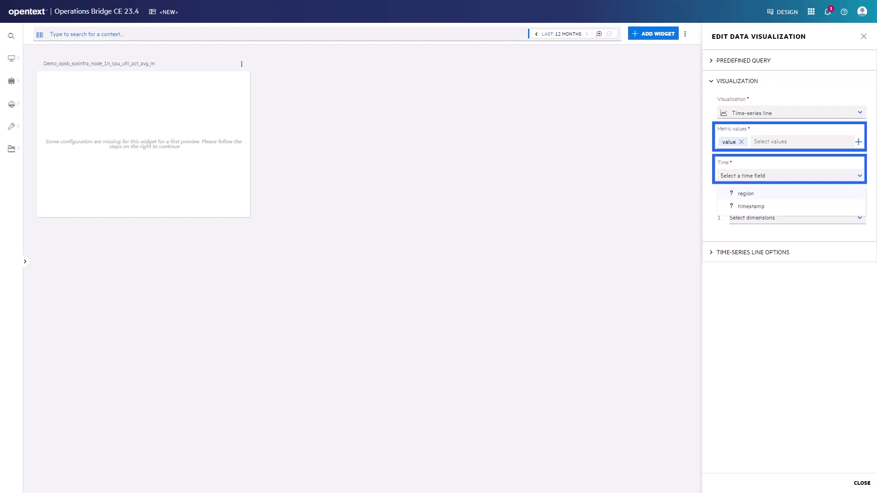
pyautogui.click(751, 206)
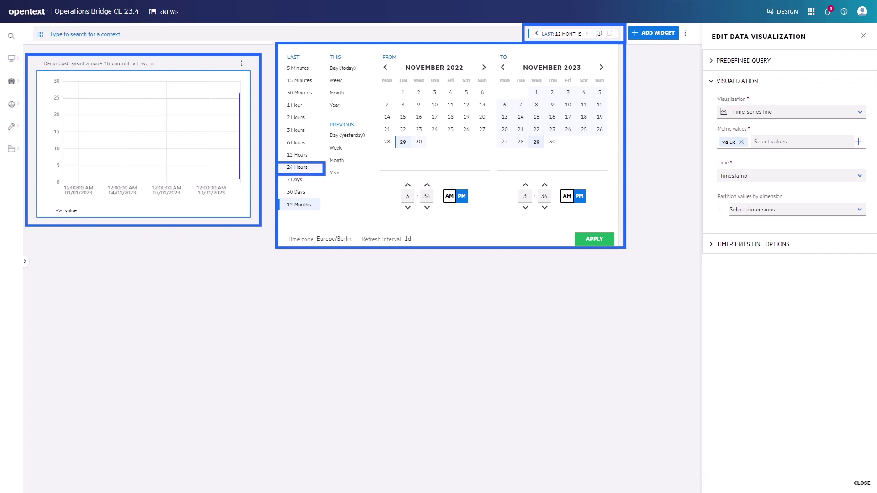
# Step: Set the page's time range to the last 24 hours and partition the chart's values by region
pyautogui.click(297, 167)
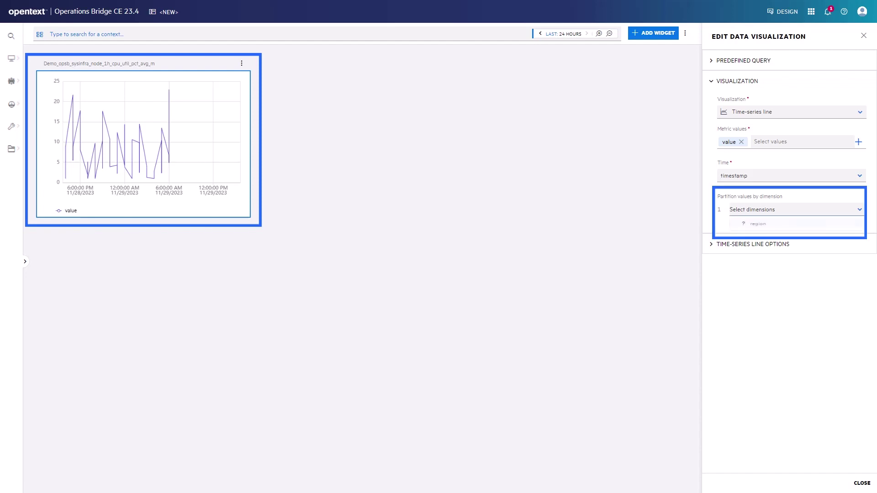
pyautogui.click(758, 227)
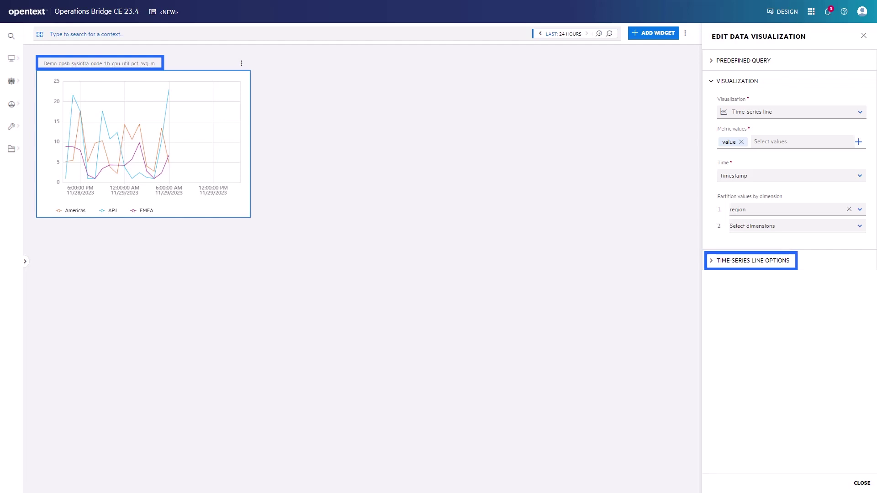
# Step: Set the widget title to "Average % CPU not idle" and close the data visualization settings
pyautogui.click(752, 261)
pyautogui.write('Average % CPU not idle')
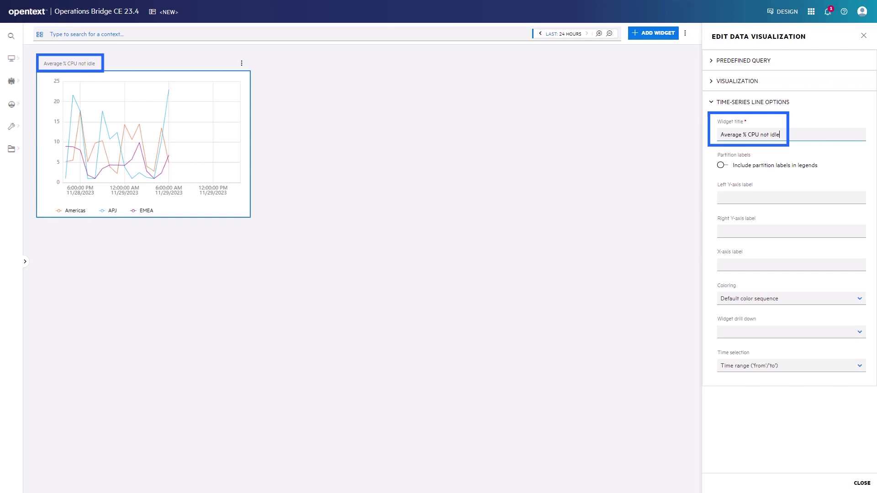
pyautogui.click(862, 483)
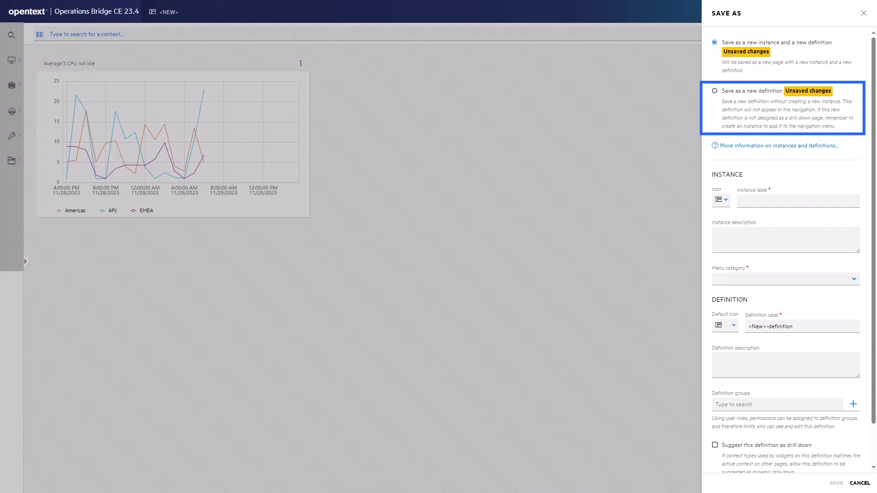
# Step: Label the new page instance "Demo_Average % CPU not idle"
pyautogui.click(798, 201)
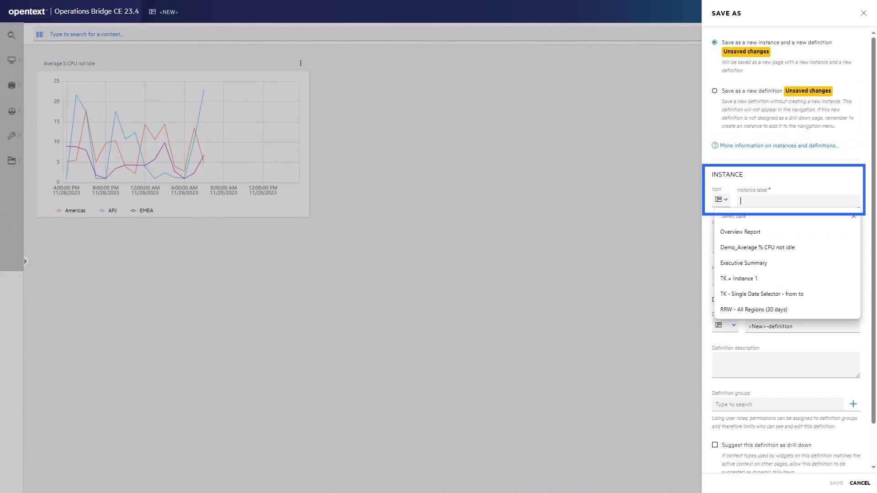
pyautogui.press('Down')
pyautogui.press('Down')
pyautogui.press('Return')
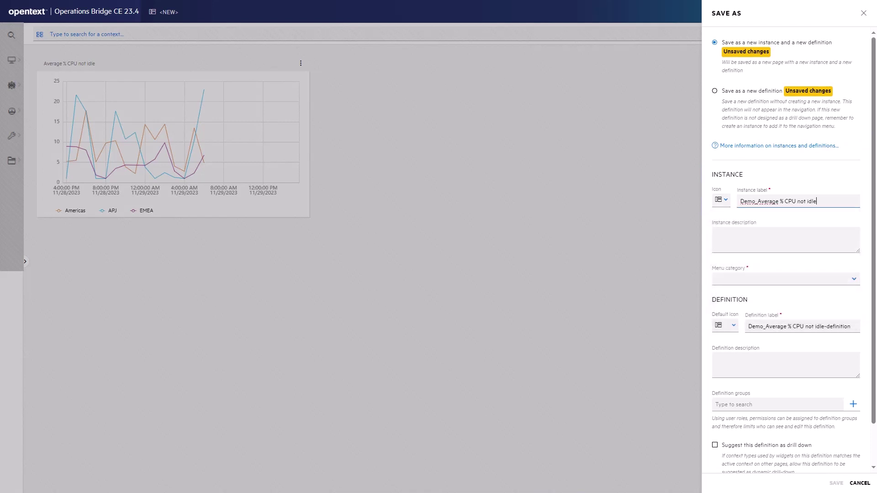
# Step: Assign the instance to the Demo menu category and save the page as a new instance and definition
pyautogui.press('Tab')
pyautogui.press('Tab')
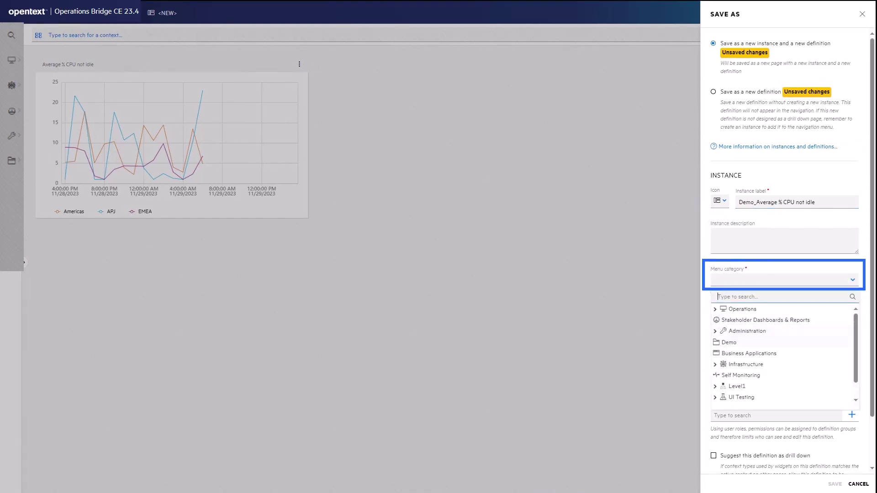
pyautogui.press('Return')
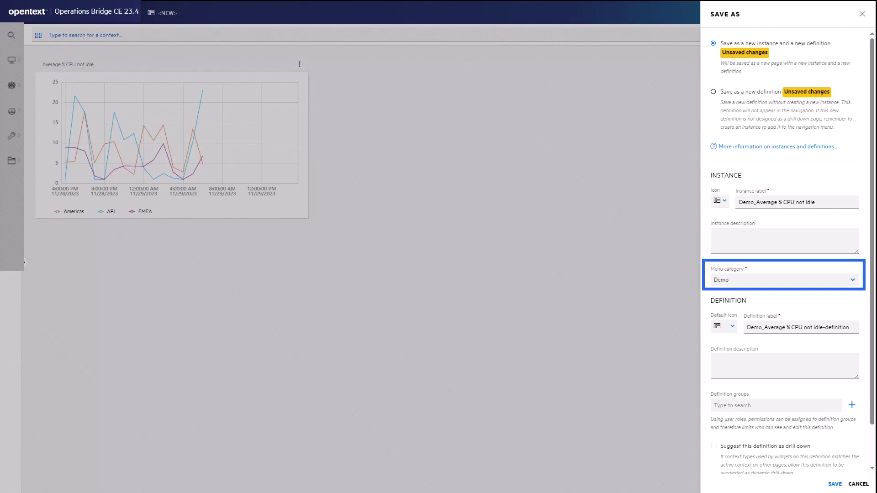
pyautogui.press('Tab')
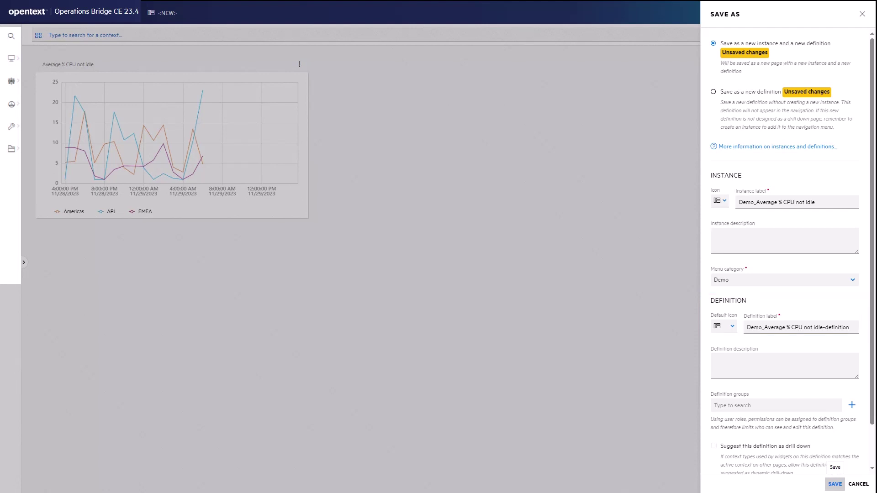
pyautogui.click(835, 484)
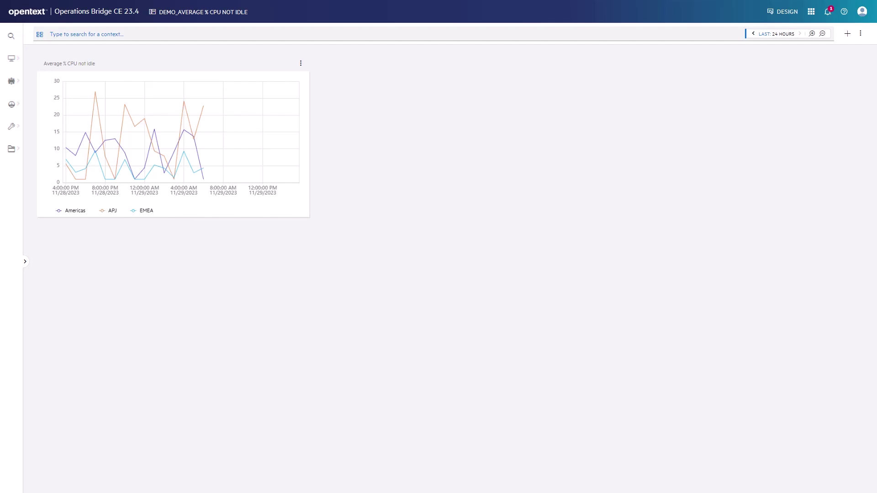
# Step: Expand the side navigation and show the page definitions, filtered by "demo"
pyautogui.click(25, 261)
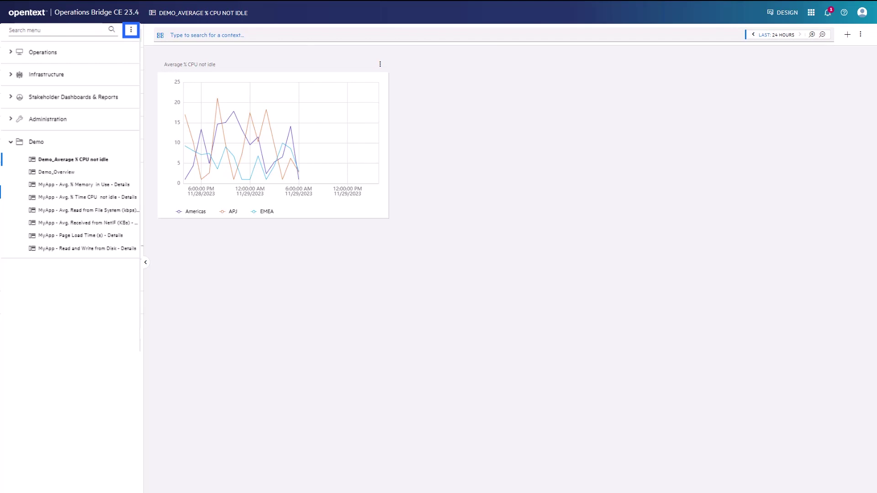
pyautogui.click(131, 29)
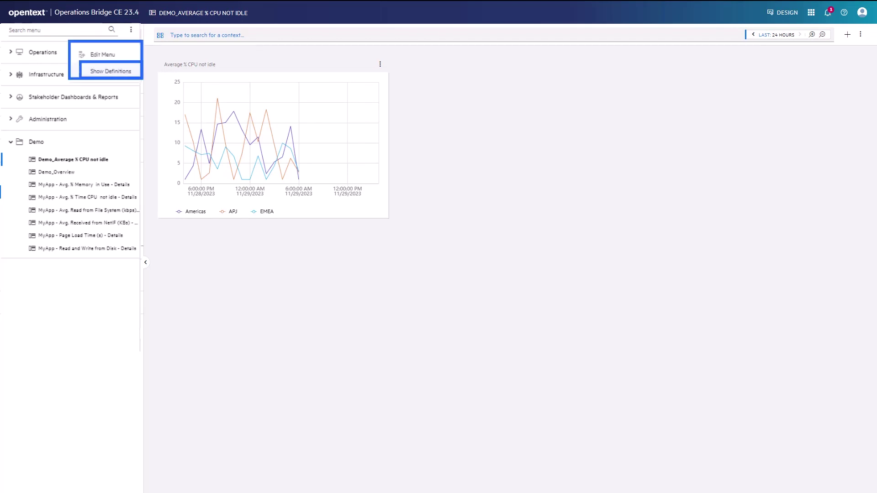
pyautogui.click(110, 70)
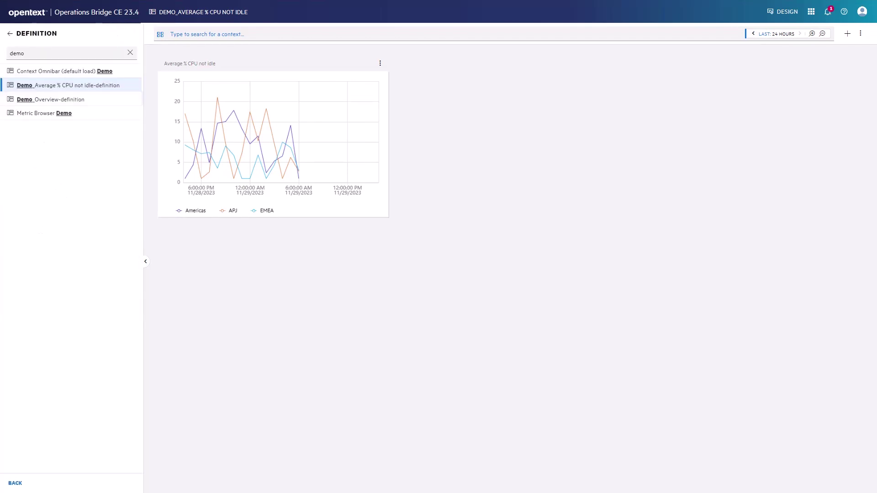